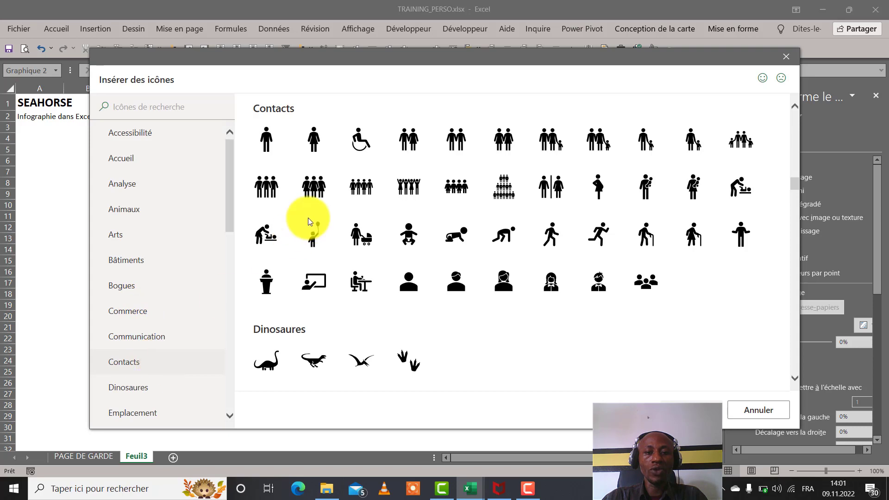
# Step: Fill the Homme bar with the standing man icon from Contacts, stacked and scaled at 1 unit per picture
pyautogui.click(277, 129)
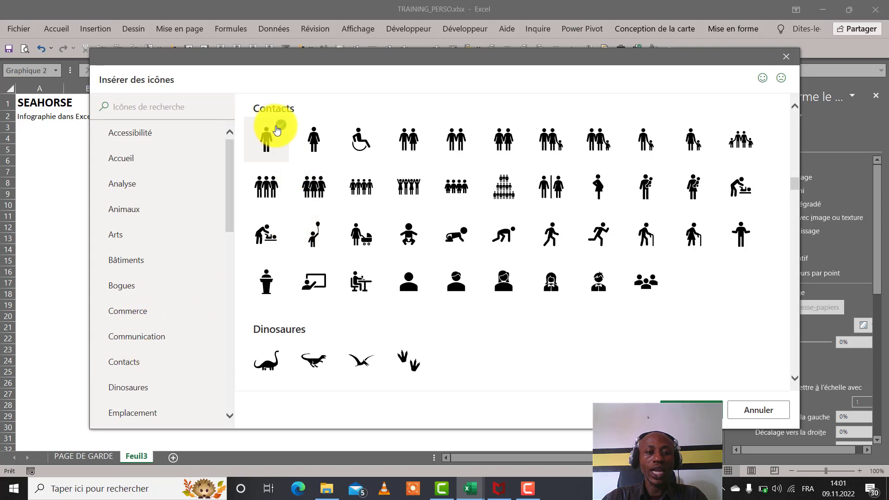
pyautogui.click(703, 402)
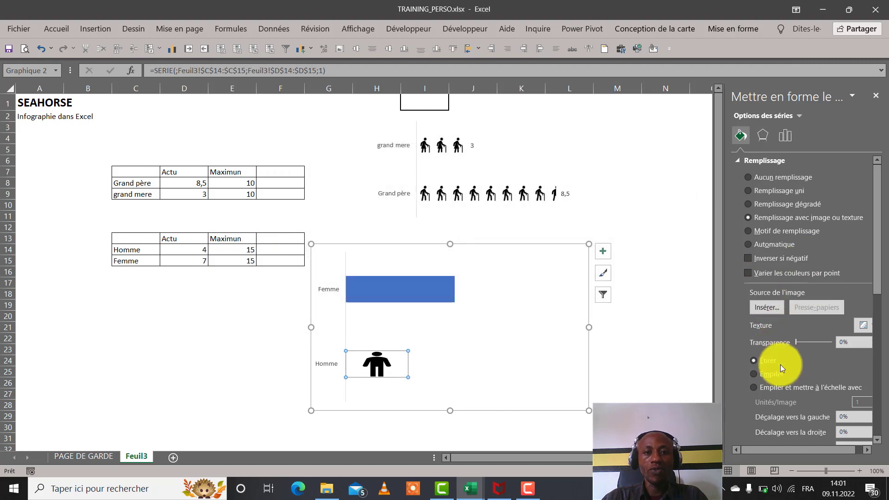
pyautogui.click(752, 390)
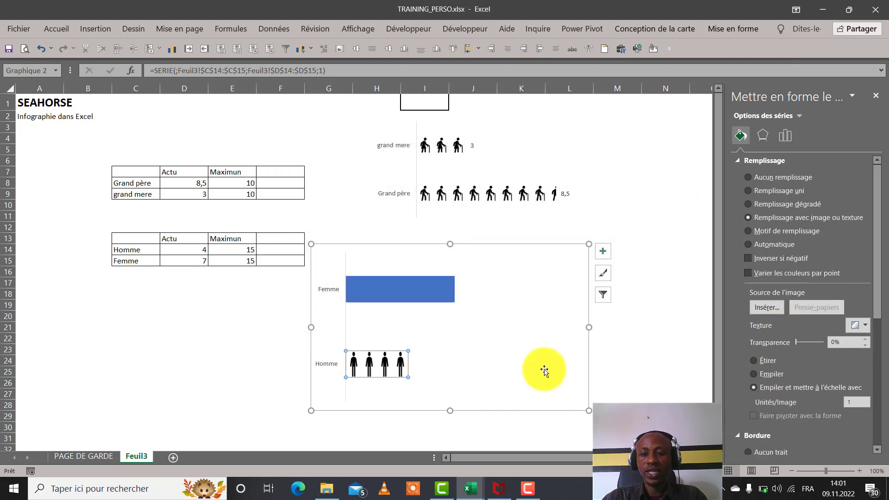
# Step: Switch the Femme bar to a picture or texture fill and open the choice of image sources for it
pyautogui.click(399, 281)
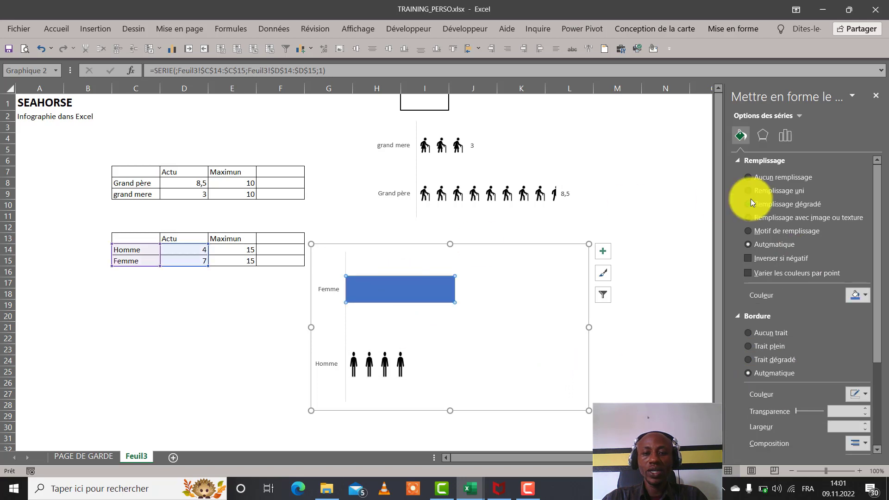
pyautogui.click(749, 218)
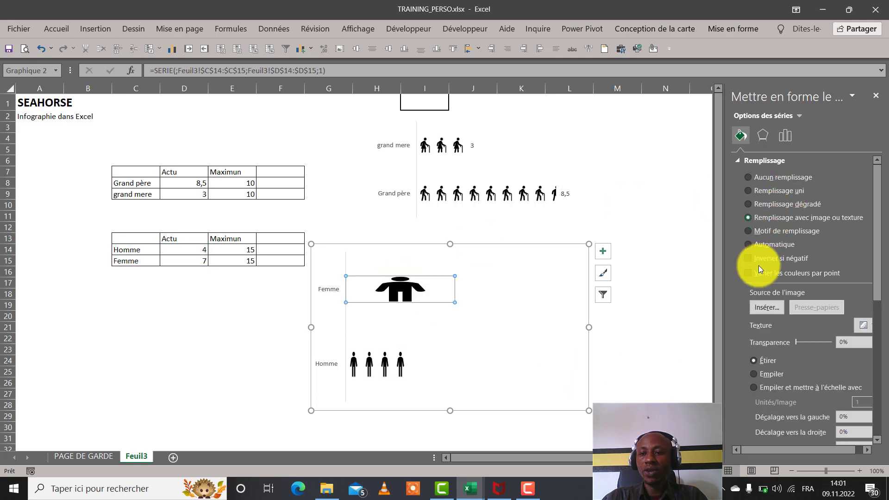
pyautogui.click(766, 306)
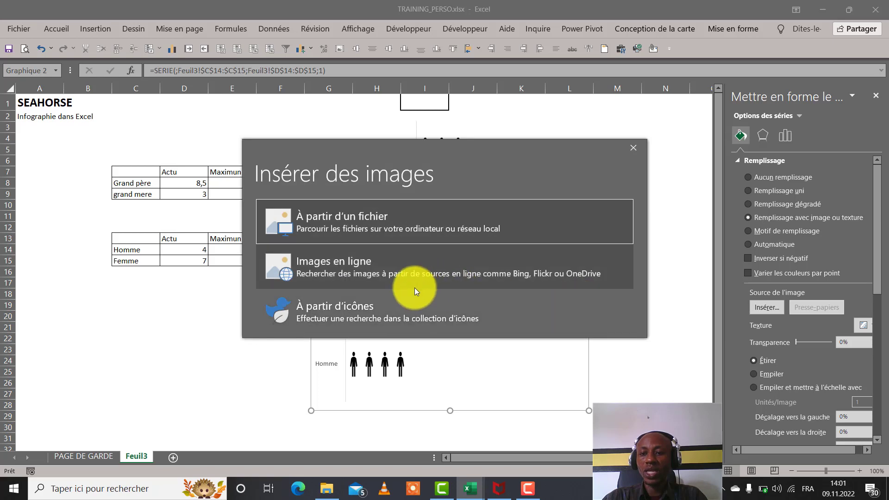
pyautogui.click(404, 311)
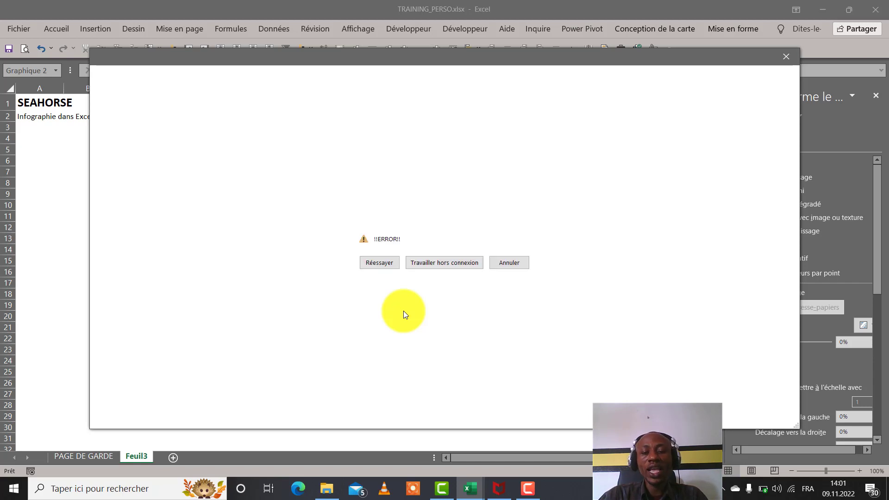
pyautogui.click(390, 263)
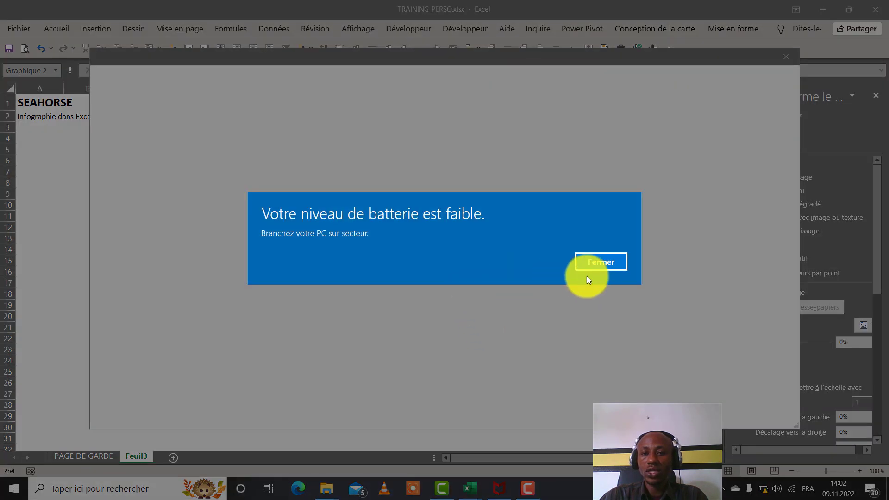
pyautogui.click(596, 265)
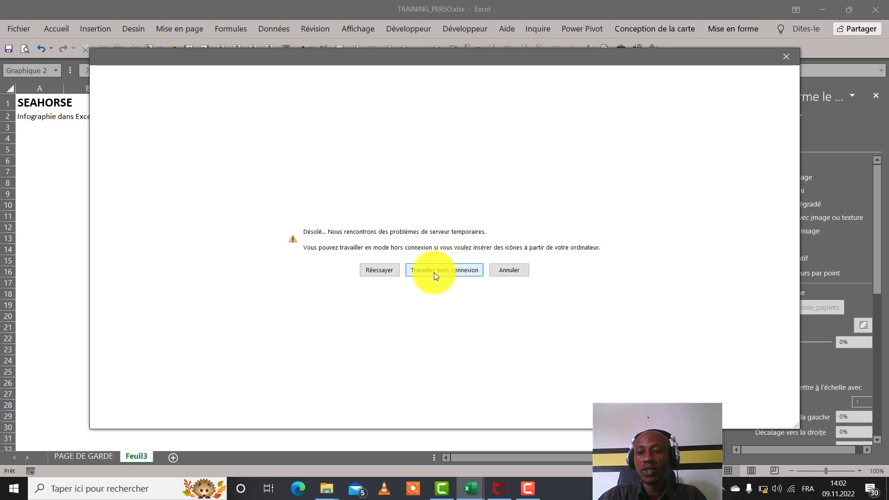
pyautogui.click(390, 268)
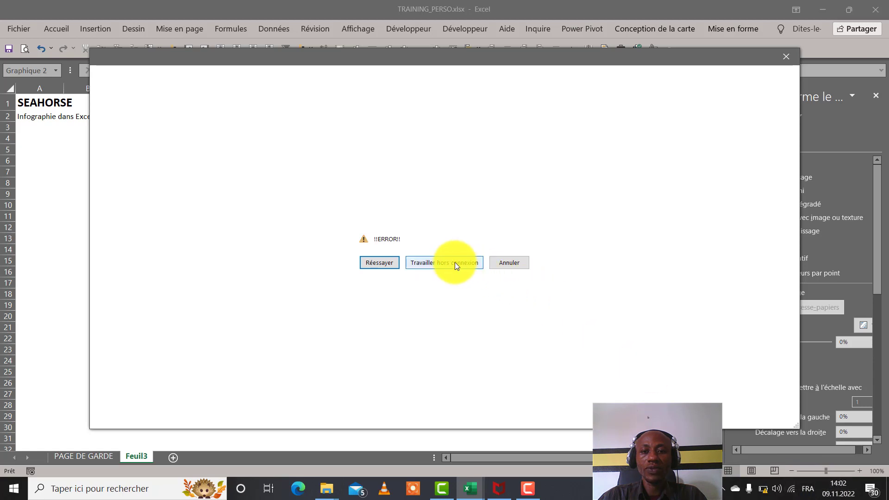
pyautogui.click(454, 262)
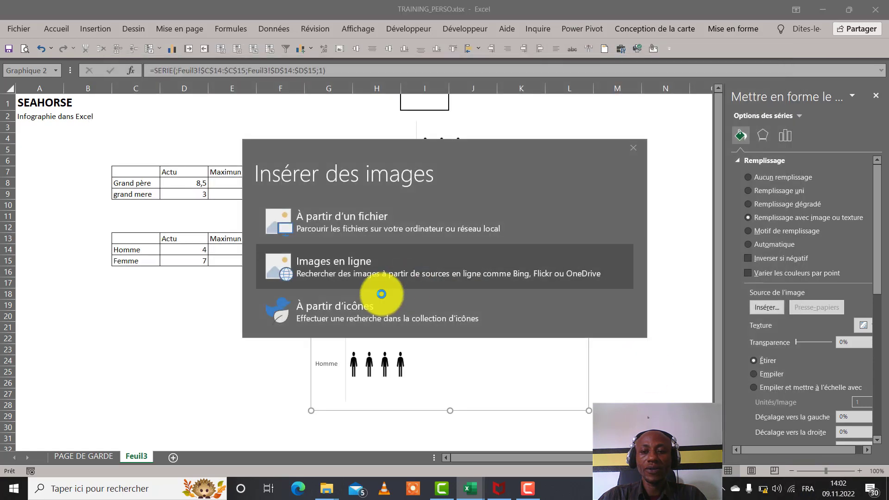
pyautogui.click(346, 319)
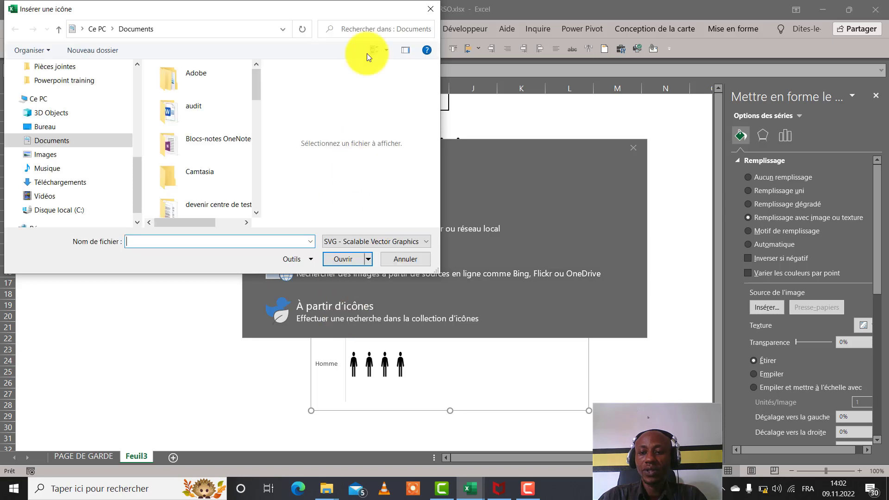
pyautogui.click(430, 9)
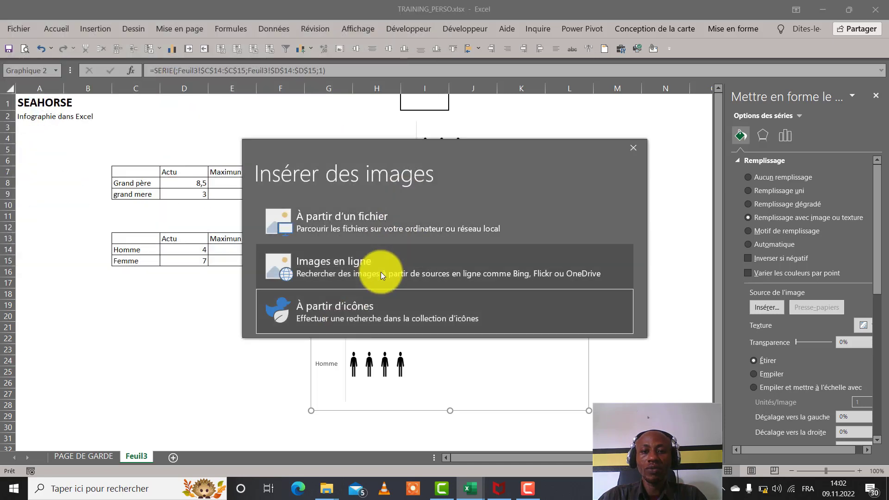
# Step: Fill the Femme bar with the standing woman icon from Contacts, stacked and scaled at 1 unit per picture
pyautogui.click(380, 306)
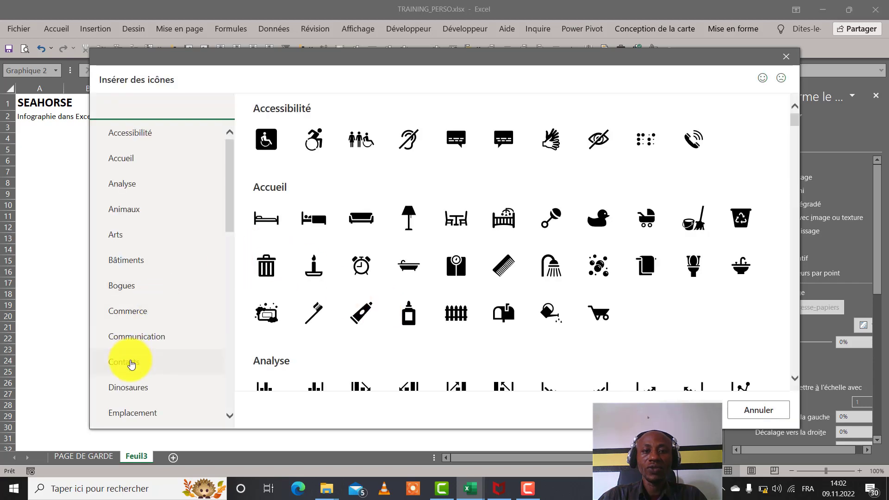
pyautogui.click(132, 363)
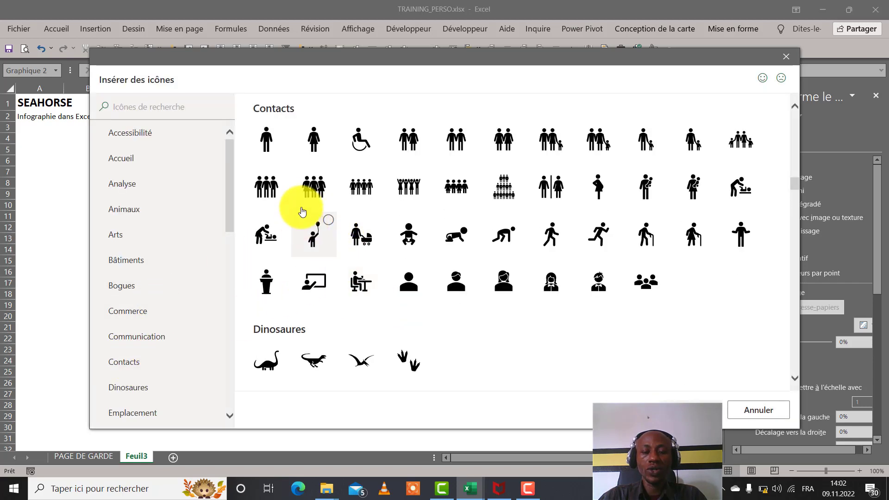
pyautogui.click(322, 141)
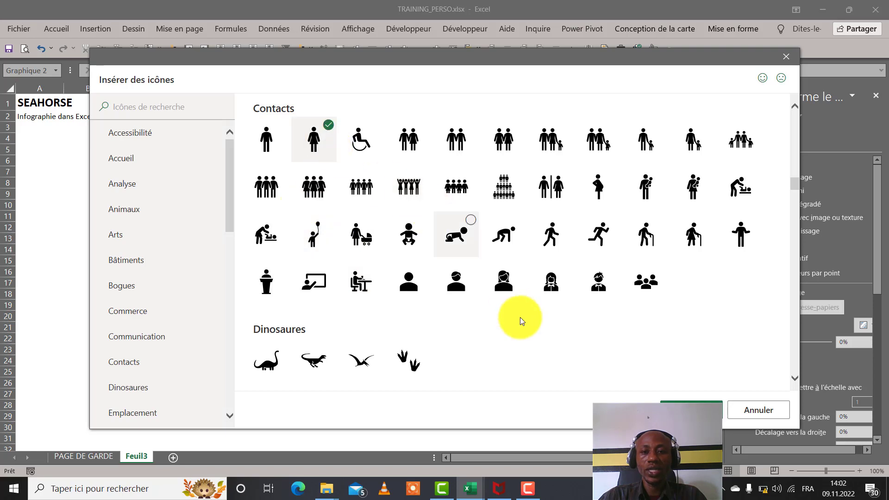
pyautogui.click(692, 409)
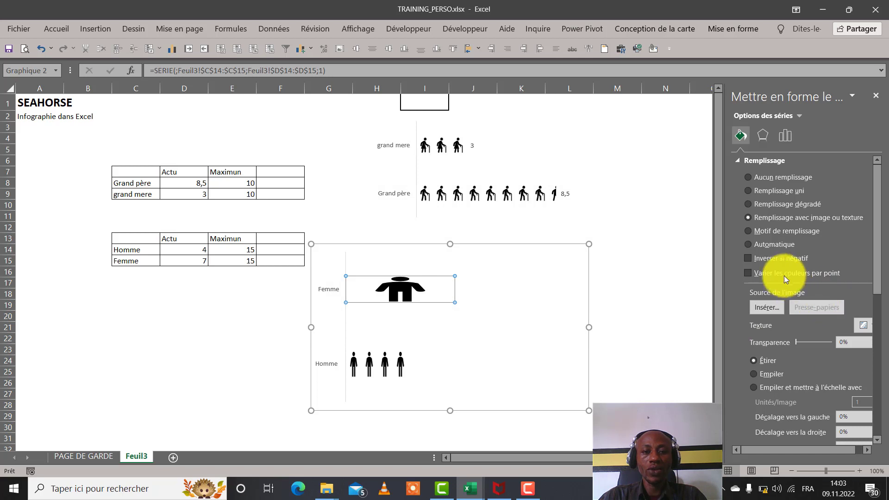
pyautogui.click(756, 387)
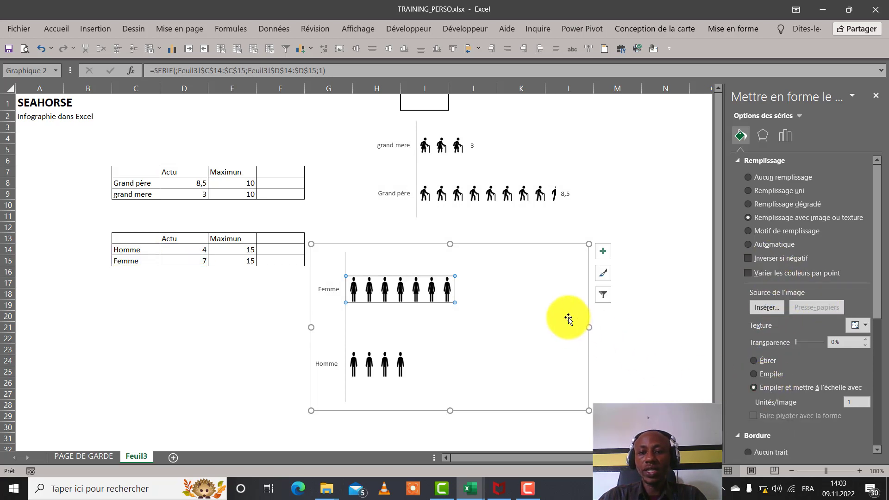
# Step: Add data labels to both the Femme and the Homme bars
pyautogui.rightClick(418, 299)
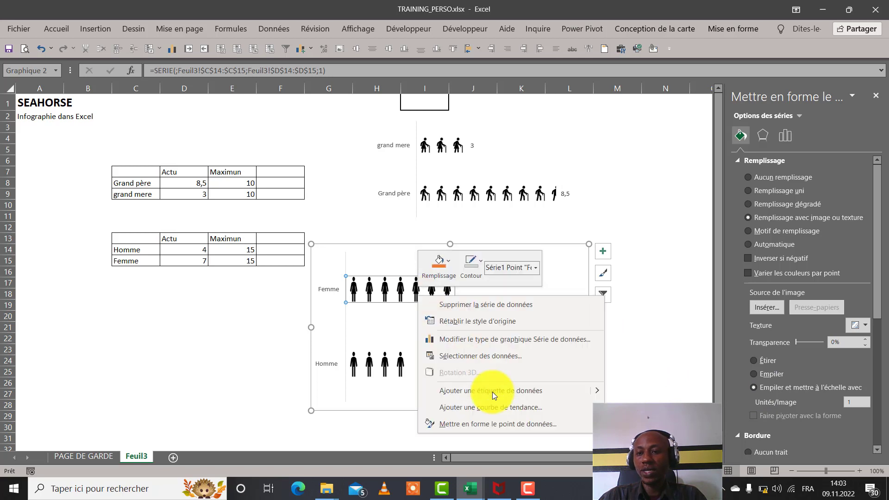
pyautogui.moveTo(601, 384)
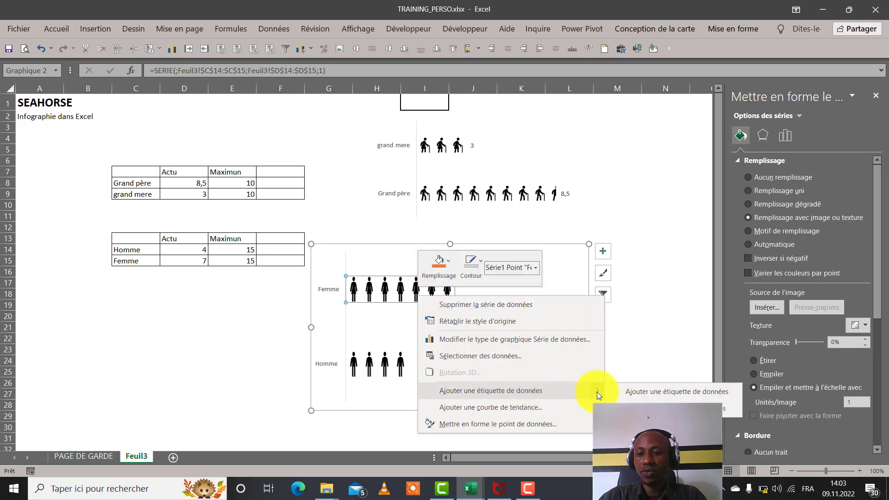
pyautogui.click(640, 388)
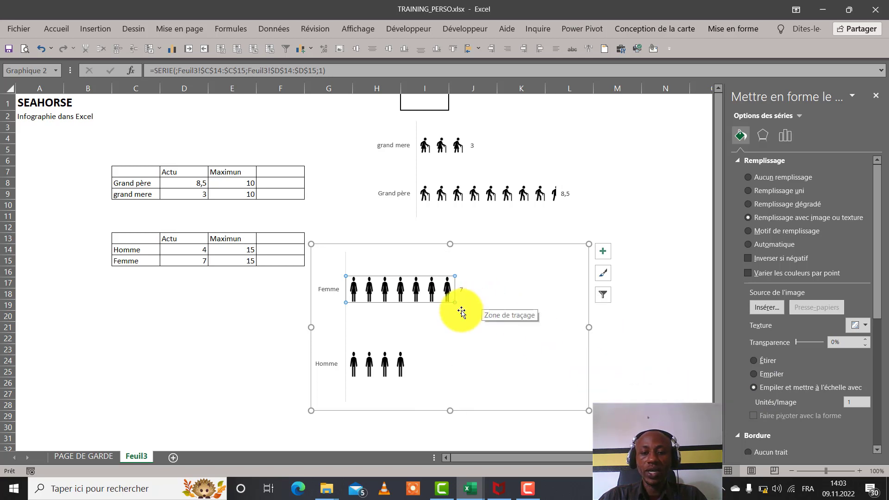
pyautogui.click(399, 366)
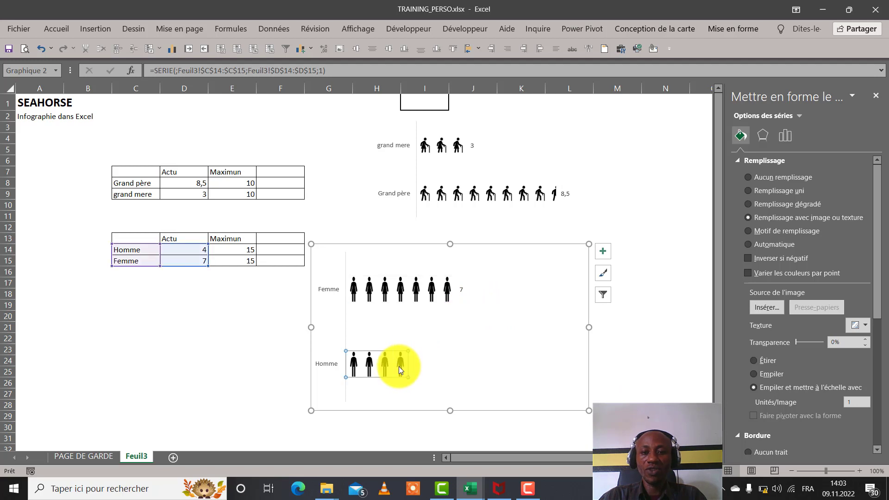
pyautogui.rightClick(399, 366)
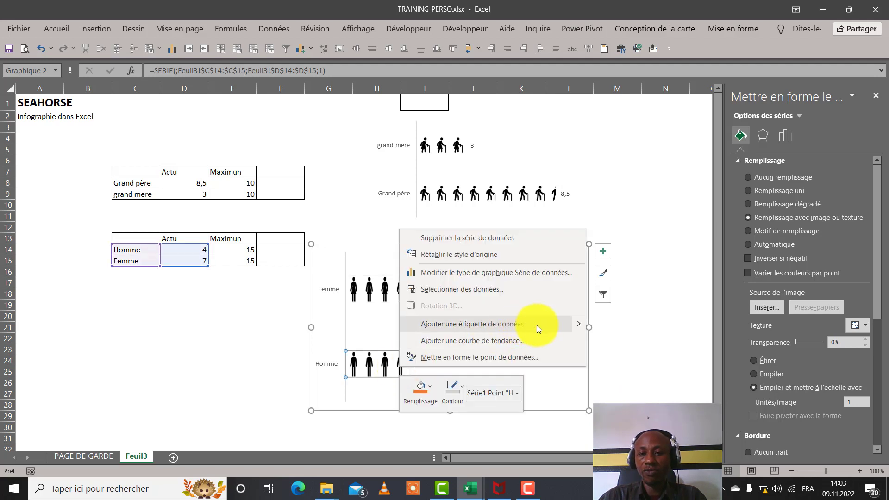
pyautogui.moveTo(574, 323)
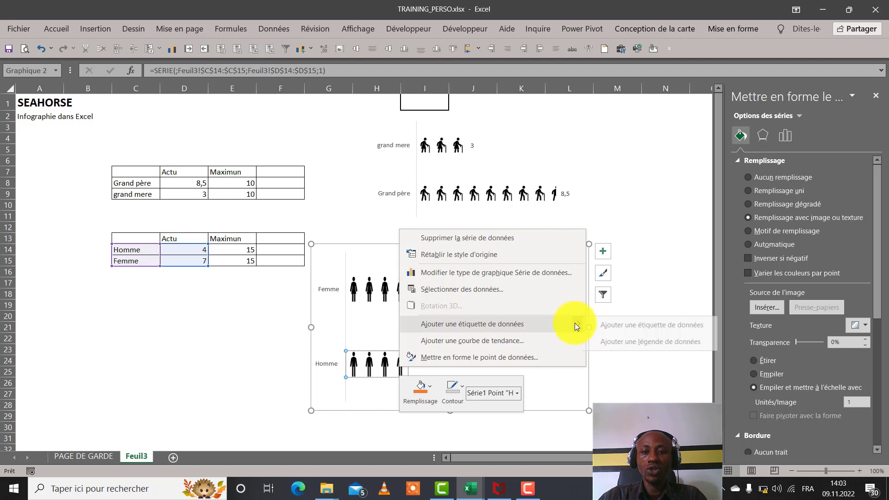
pyautogui.click(626, 324)
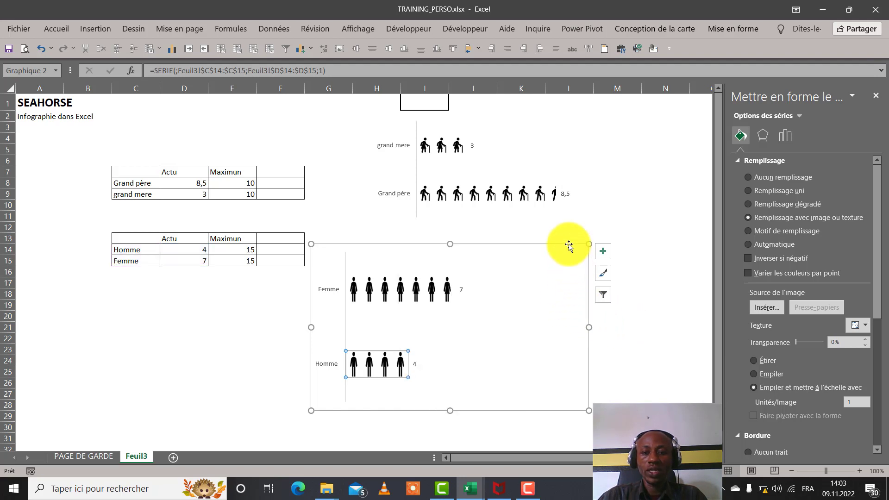
# Step: Move the Homme/Femme chart up under the grandparents chart with the axes aligned, then deselect it and close the formatting pane
pyautogui.click(580, 224)
pyautogui.click(542, 246)
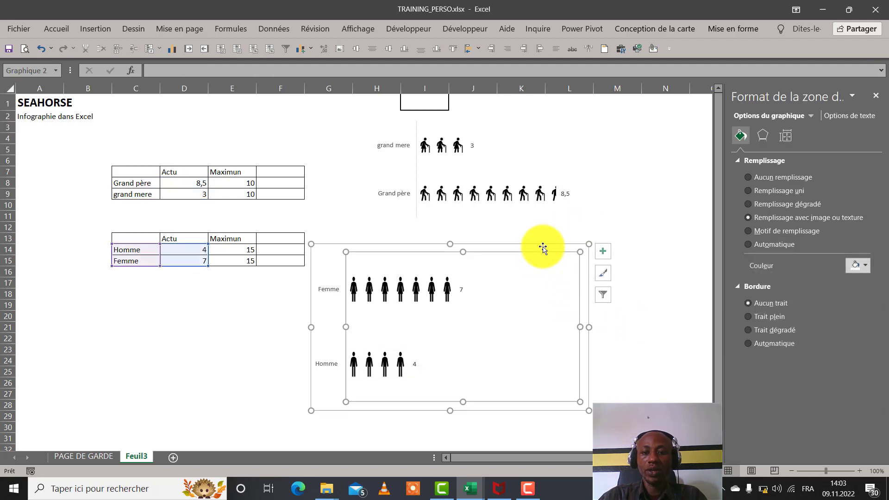
pyautogui.click(542, 245)
pyautogui.moveTo(541, 245); pyautogui.dragTo(612, 220)
pyautogui.click(667, 192)
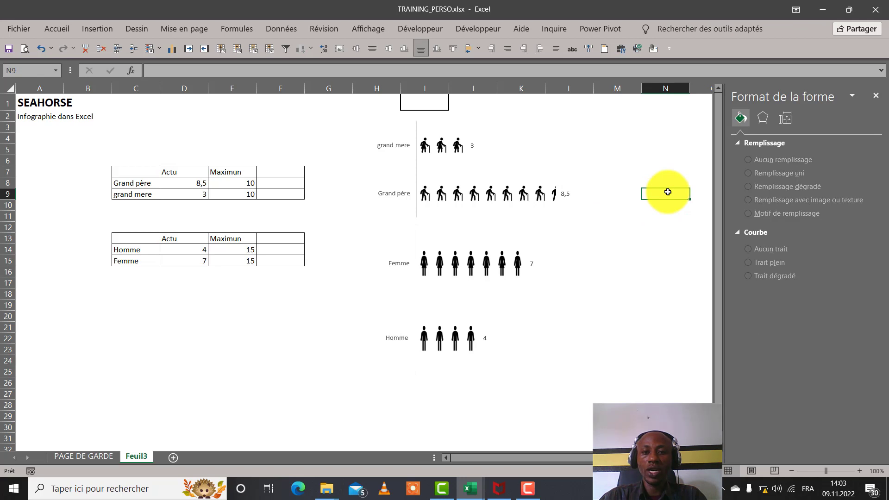
pyautogui.click(876, 95)
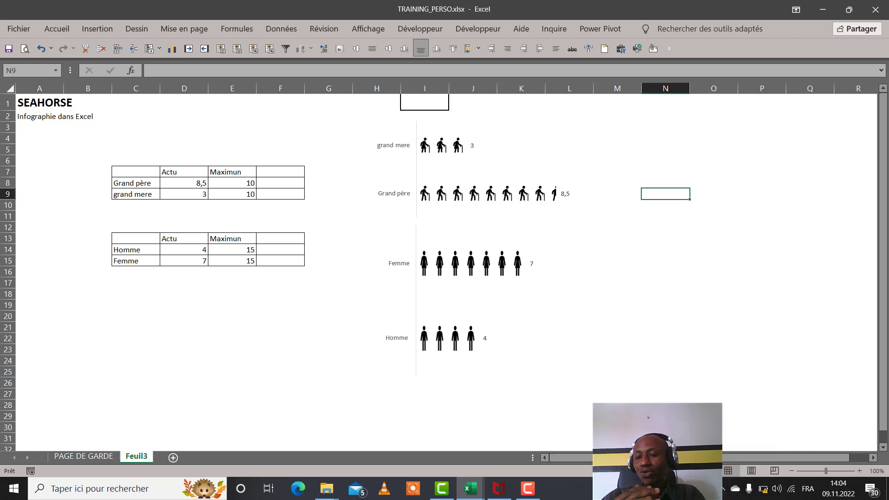
pyautogui.click(528, 489)
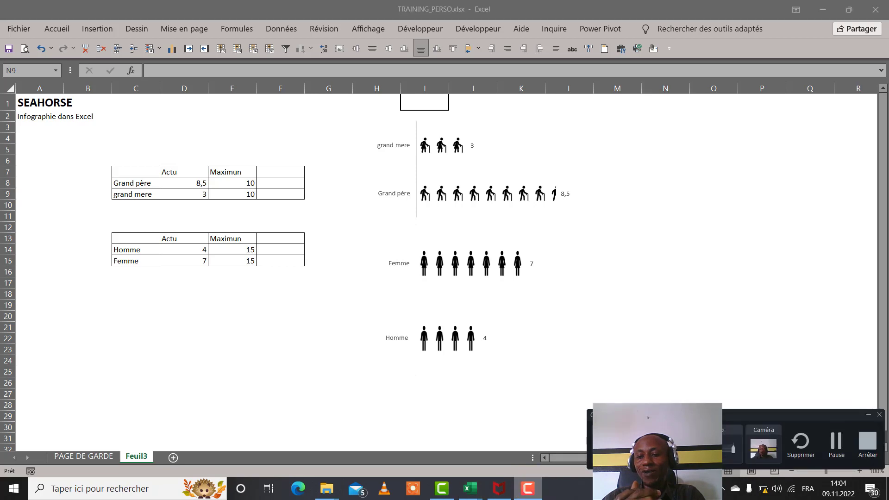